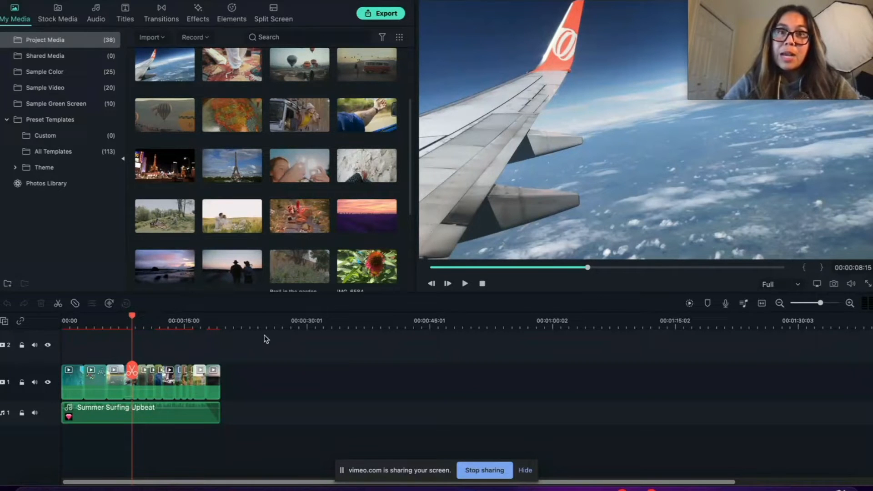
Return the playhead to the start of the timeline and search the Pexels stock videos for "travel".
left_click(133, 315)
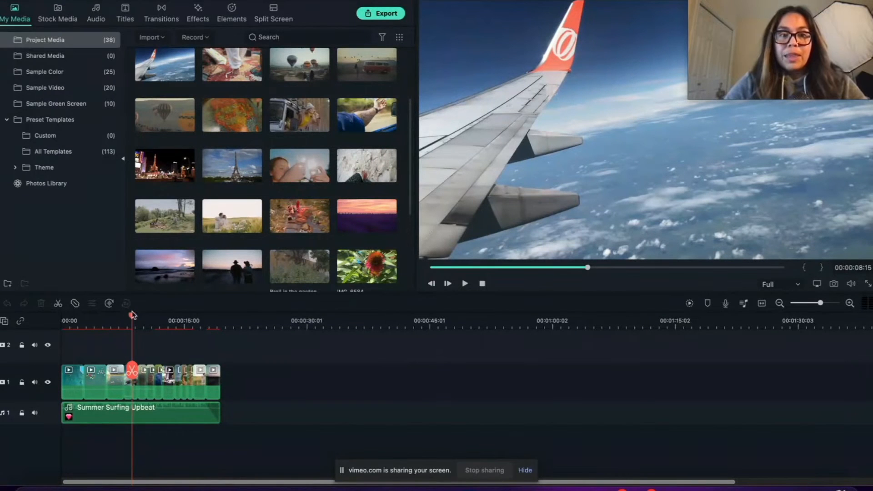
left_click(82, 319)
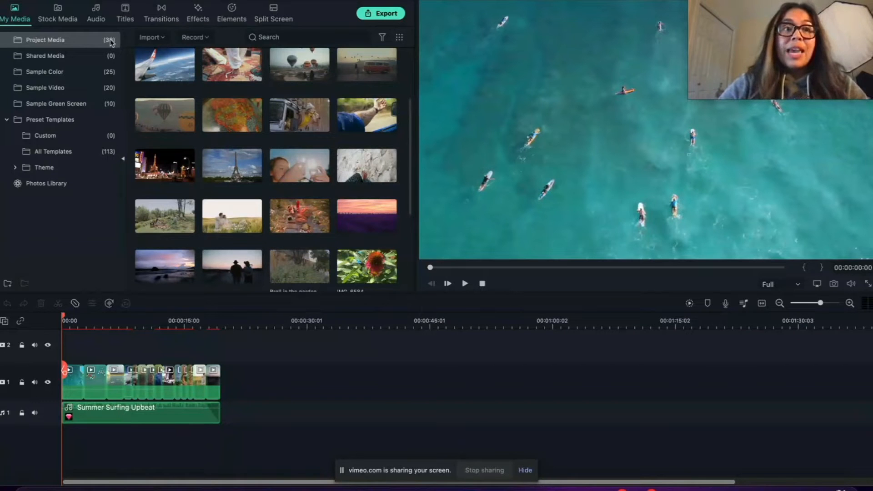
left_click(52, 14)
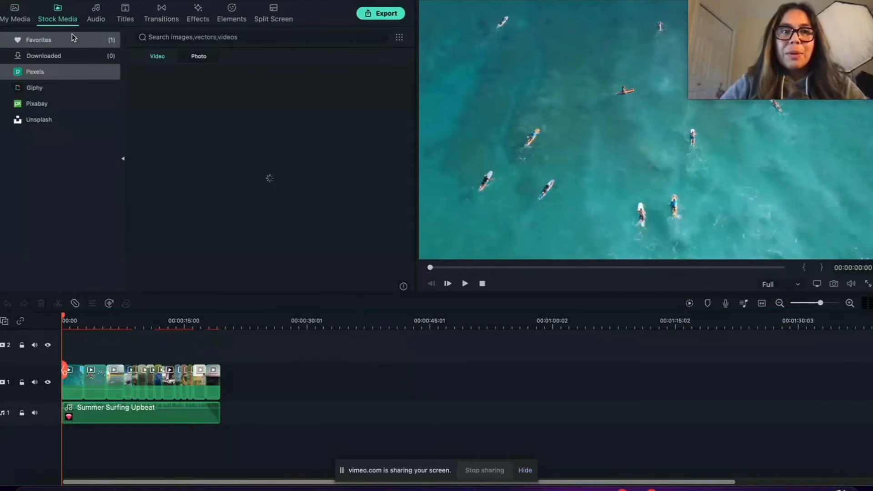
left_click(210, 36)
type("travel")
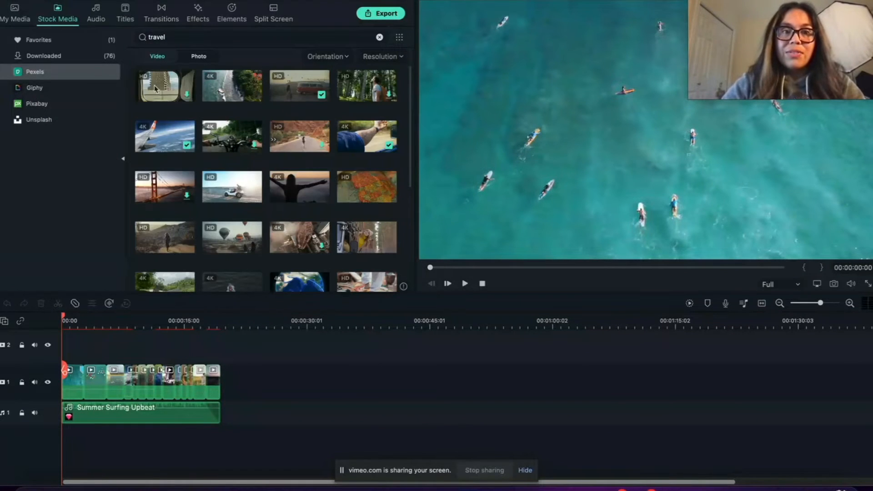
mouse_move(355, 225)
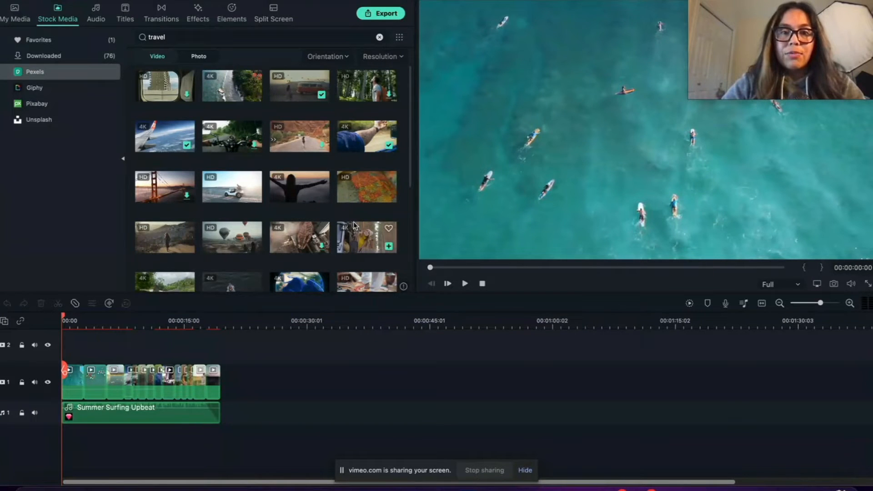
Select the music clip, open the What's new category of the audio library and play the timeline from the start.
left_click(161, 417)
left_click(95, 17)
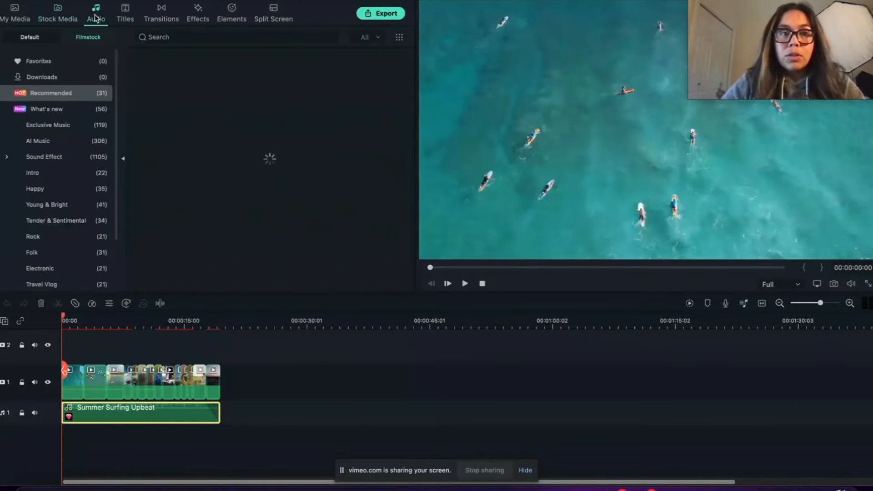
left_click(64, 108)
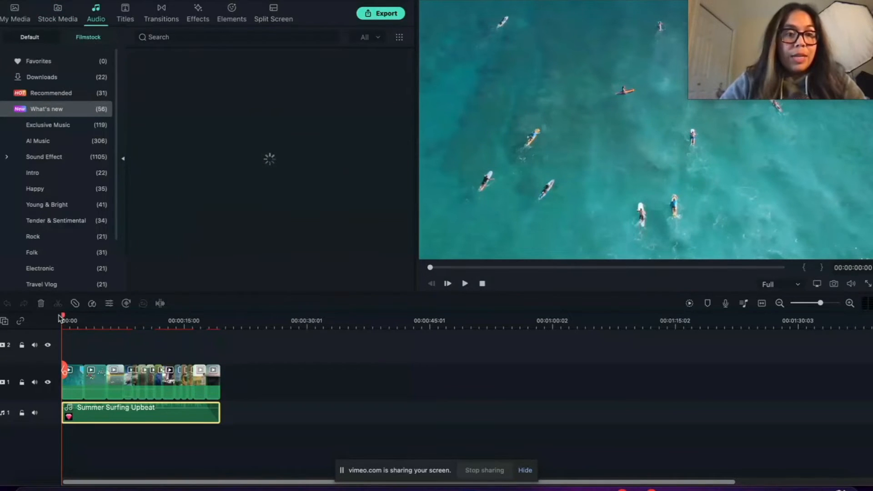
key("space")
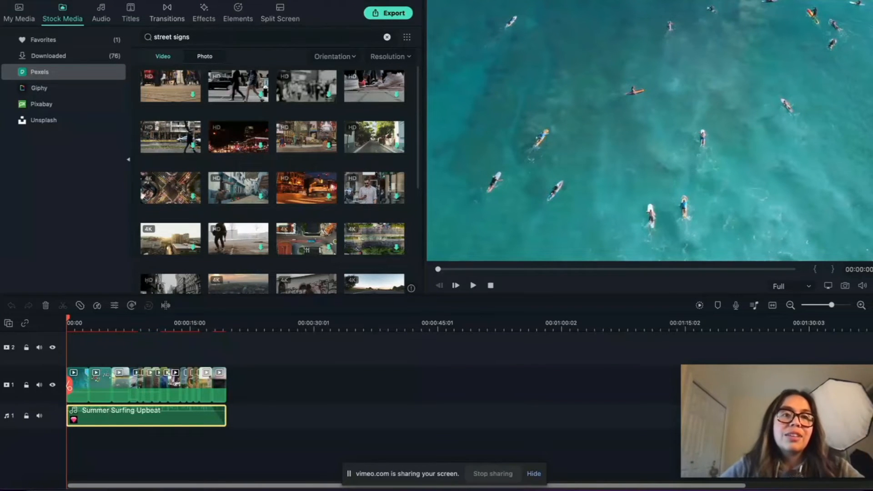
Preview two of the "street signs" titles and place Romantic Street Sign Title 03 on video track 2 above the first two clips.
left_click(130, 14)
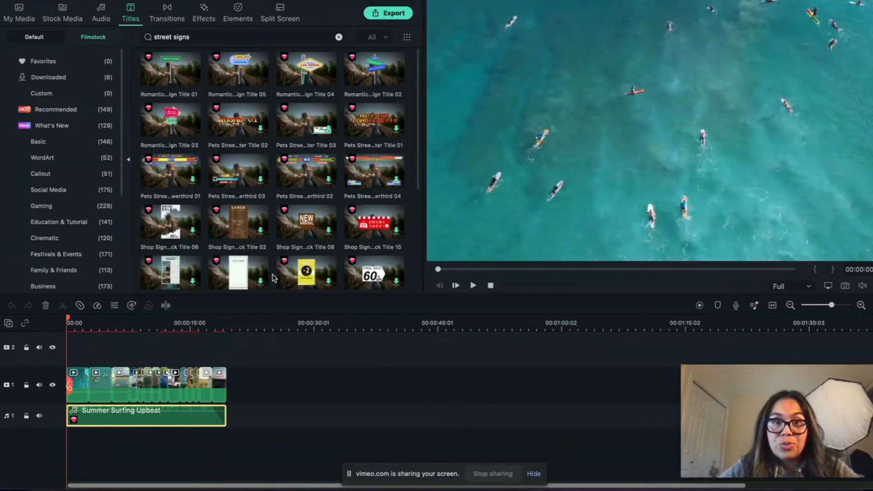
scroll(142, 372, "up", 5)
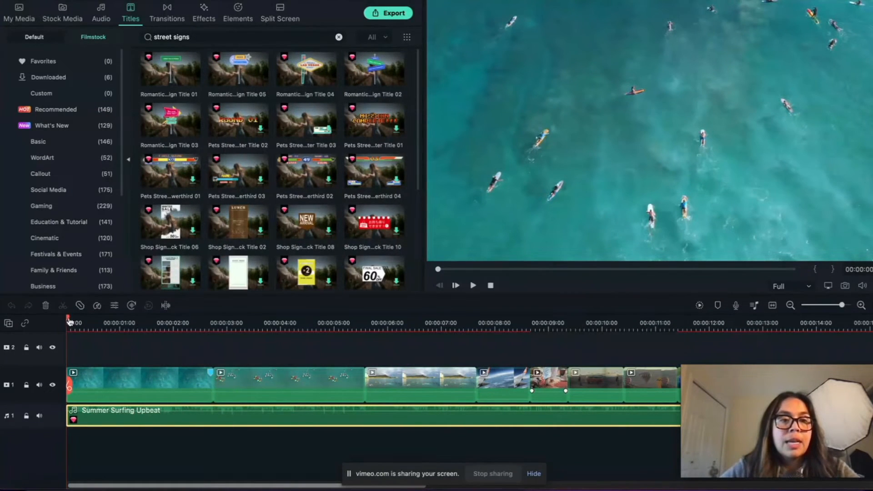
left_click_drag(68, 321, 216, 323)
left_click(170, 69)
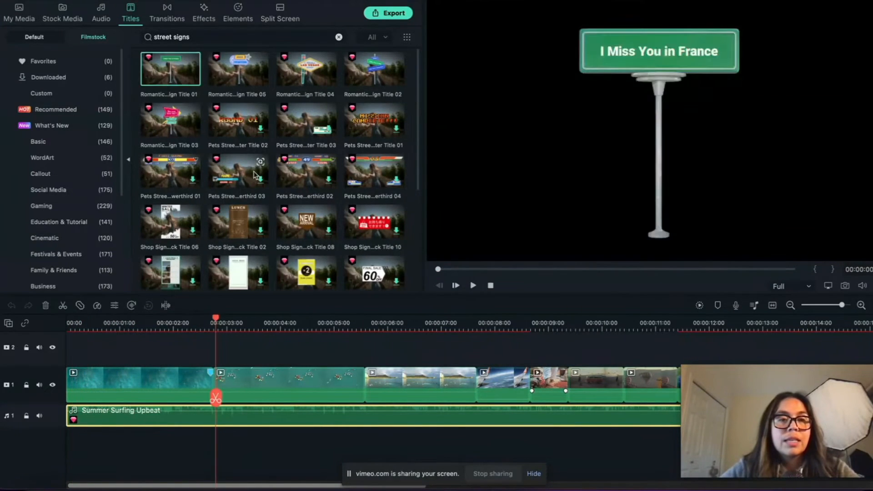
left_click(170, 120)
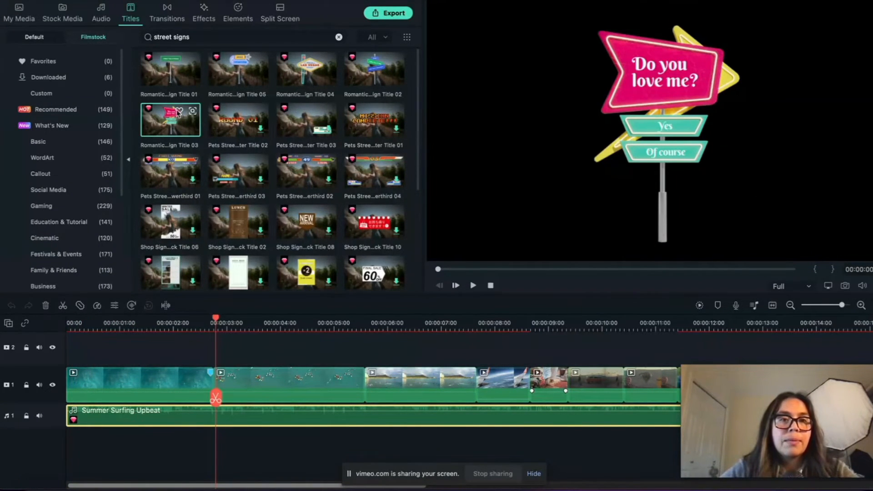
left_click_drag(165, 118, 112, 352)
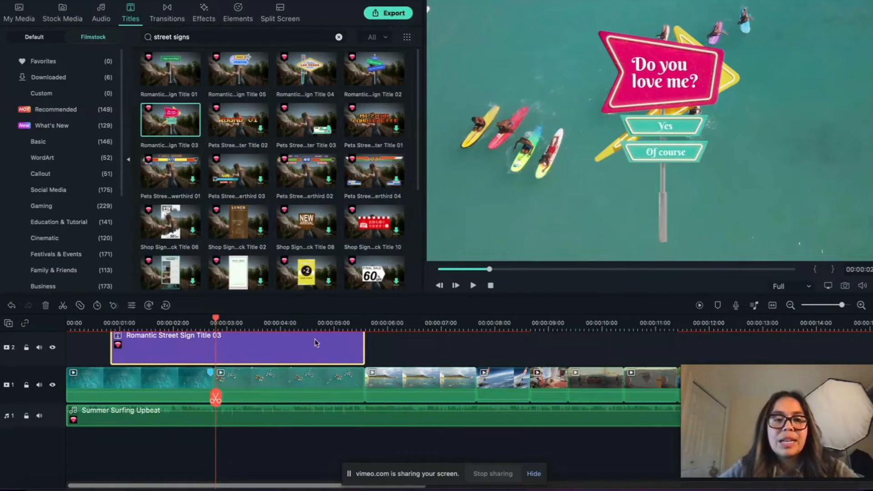
Replace the text on the large pink sign with "Wish You Were Here", split over two lines after "You".
double_click(295, 348)
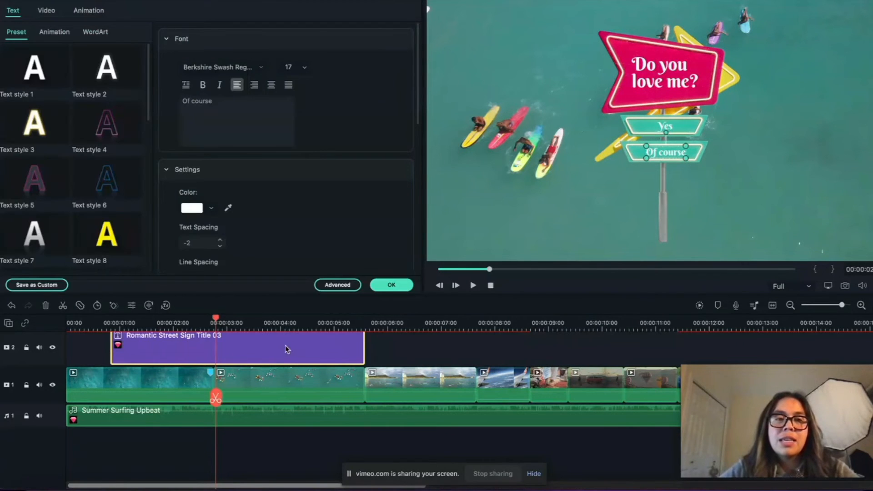
left_click(662, 77)
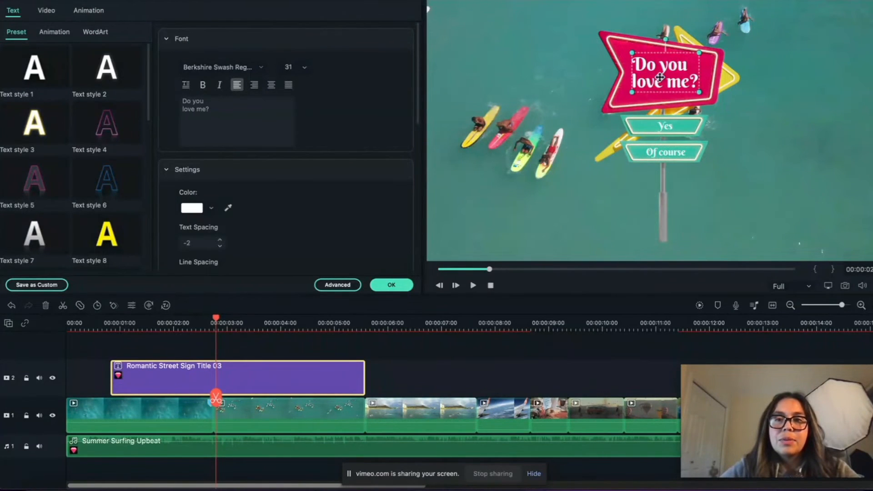
left_click(663, 75)
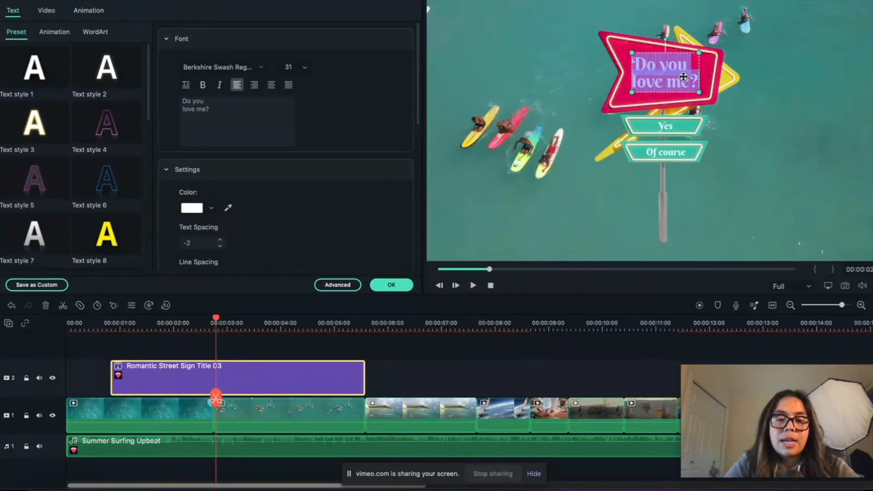
type("Wish you")
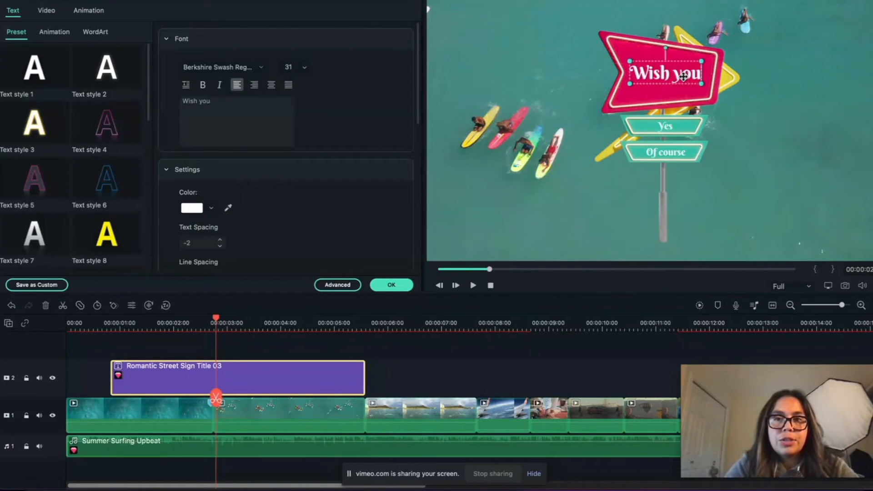
type("wer")
key("BackSpace")
key("BackSpace")
key("BackSpace")
key("BackSpace")
key("BackSpace")
key("BackSpace")
key("BackSpace")
type("You Were Her")
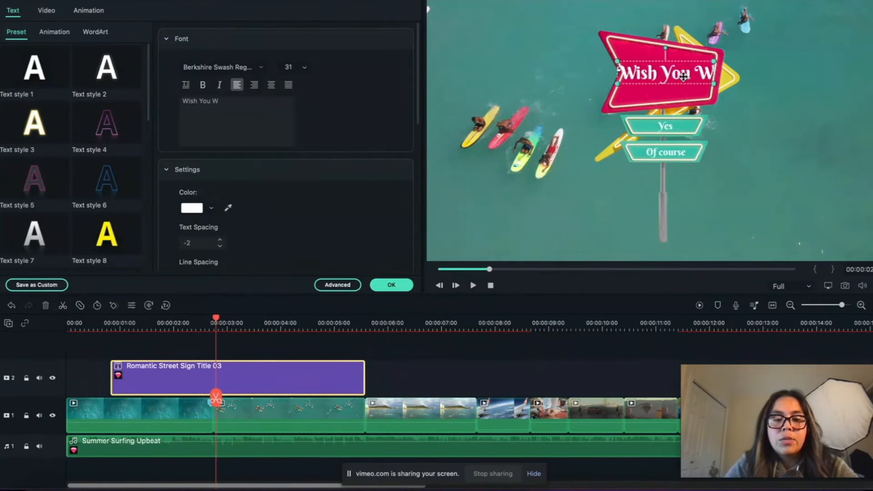
type("e")
left_click(663, 75)
key("Return")
Change the text on the upper small green sign to "Oahu" and on the lower one to "Hawaii 2022".
double_click(667, 127)
type("Hawaii")
key("BackSpace")
key("BackSpace")
key("BackSpace")
key("BackSpace")
key("BackSpace")
key("BackSpace")
type("Oa")
key("BackSpace")
type("ahu")
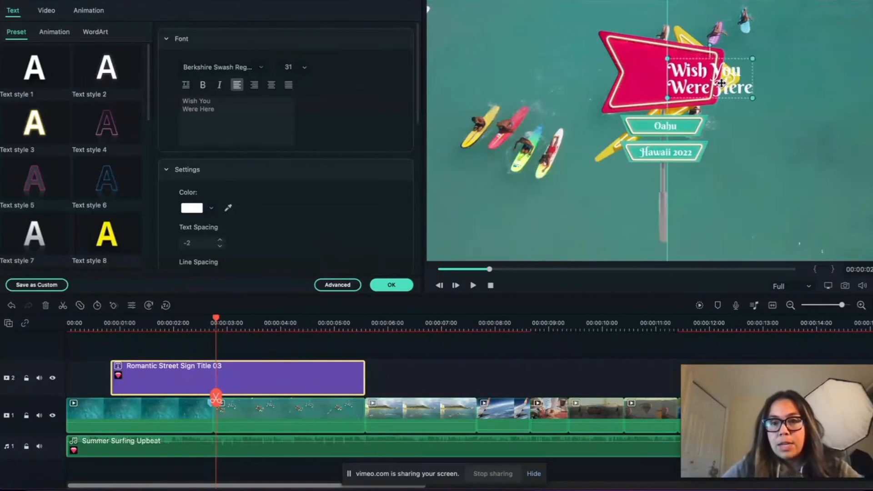
Move the street sign with its three texts to the lower right of the video frame and tilt it counterclockwise.
left_click_drag(711, 80, 798, 142)
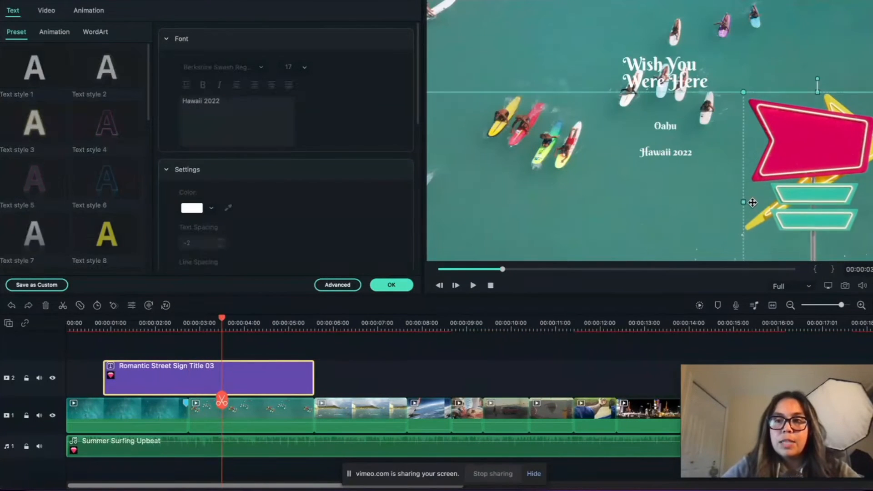
left_click_drag(794, 61, 784, 68)
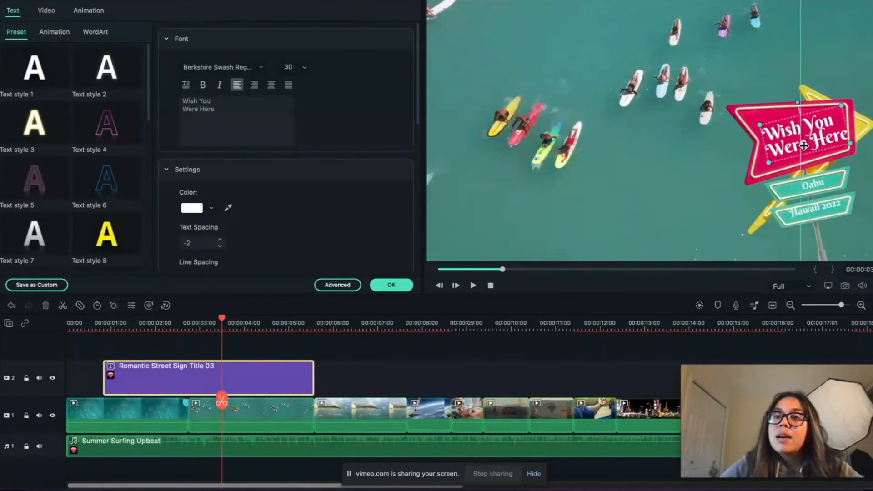
left_click(848, 67)
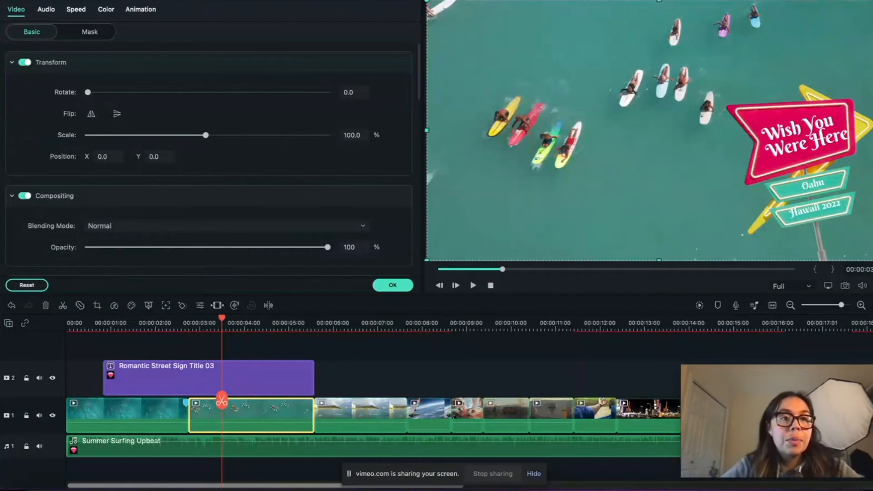
Play the timeline from just before the street sign title to check the placement.
left_click(267, 370)
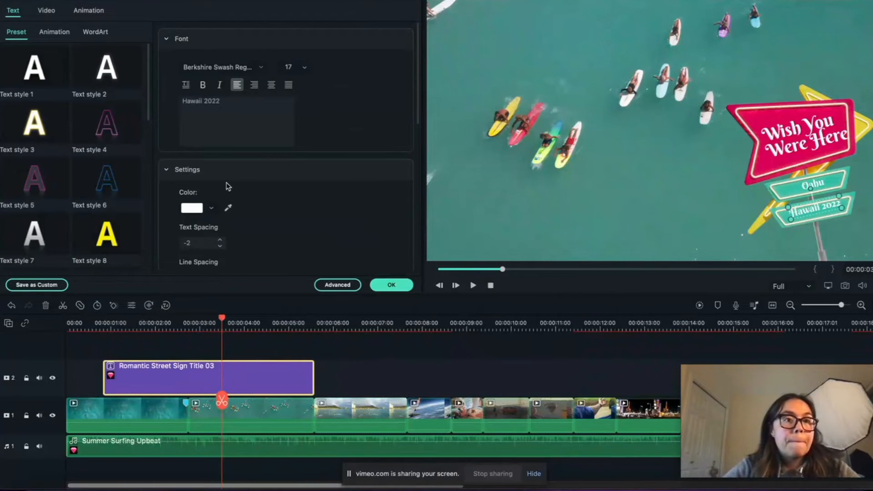
left_click(84, 348)
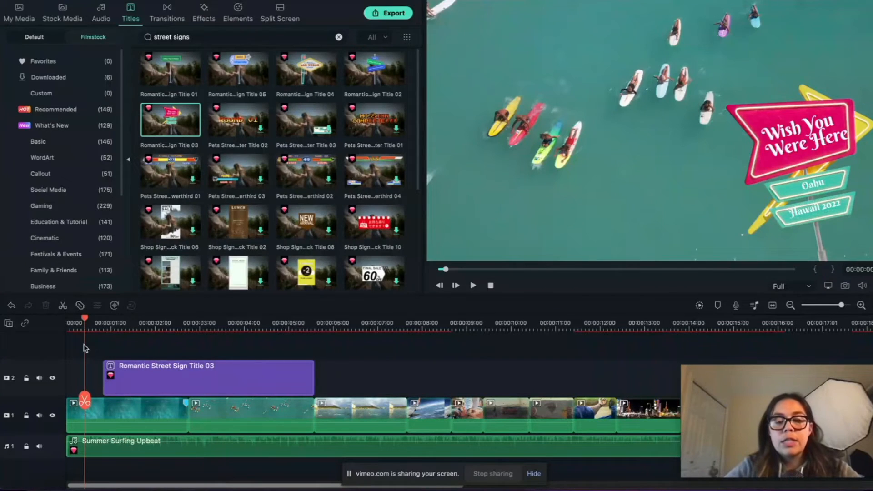
key("space")
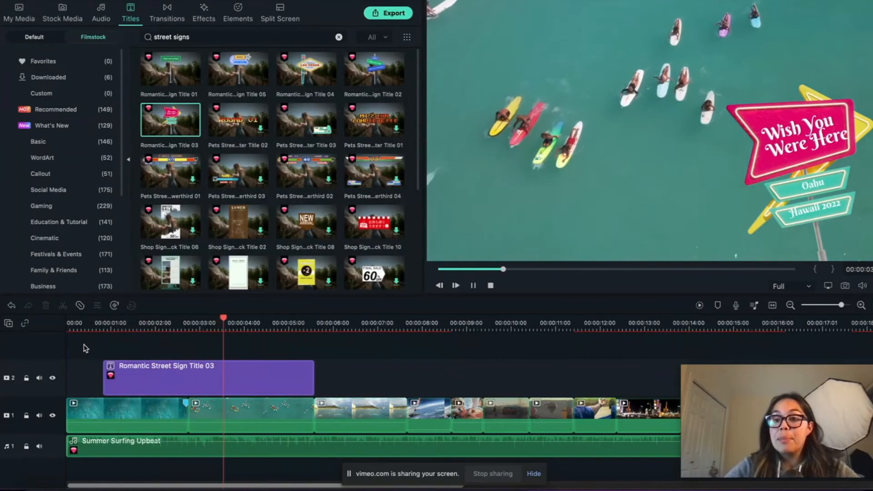
key("space")
Try the Slide Up preset animation on the street sign title, and apply Slide Right instead.
left_click(147, 384)
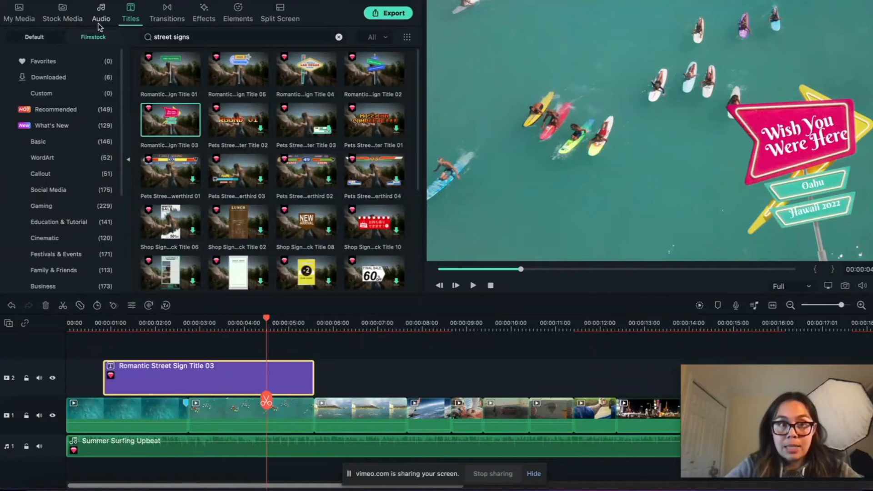
double_click(184, 379)
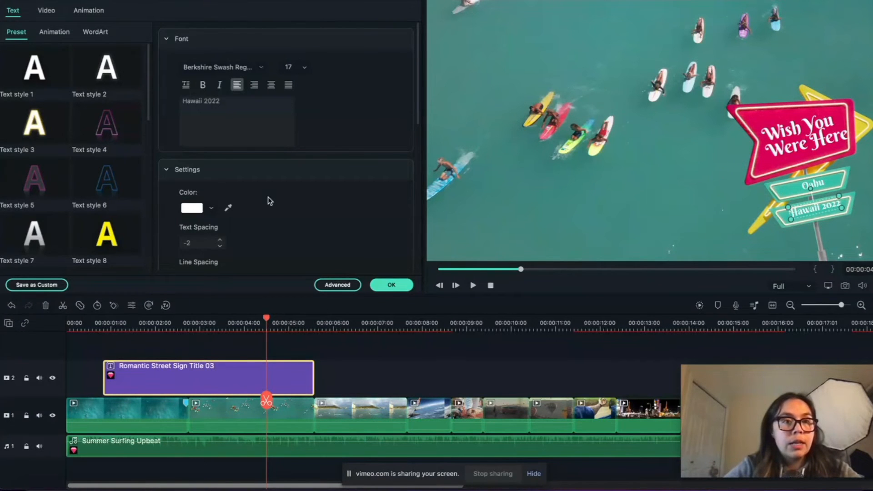
scroll(268, 200, "down", 4)
left_click(93, 13)
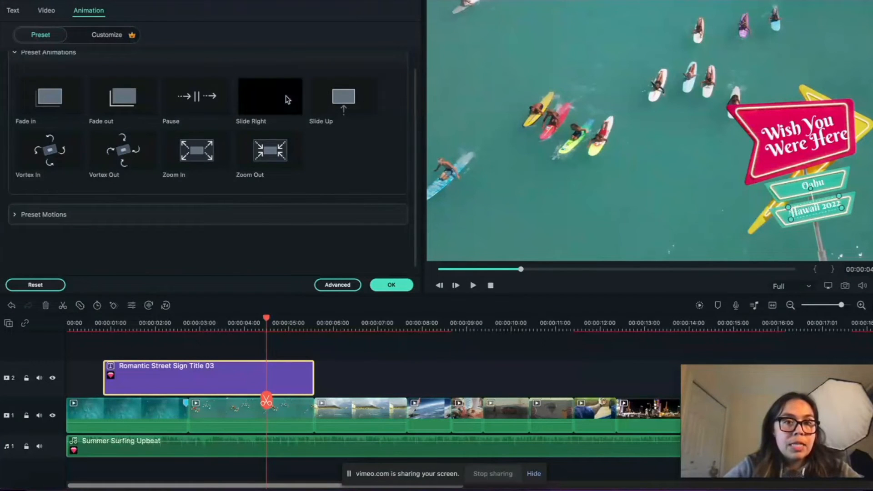
left_click(272, 104)
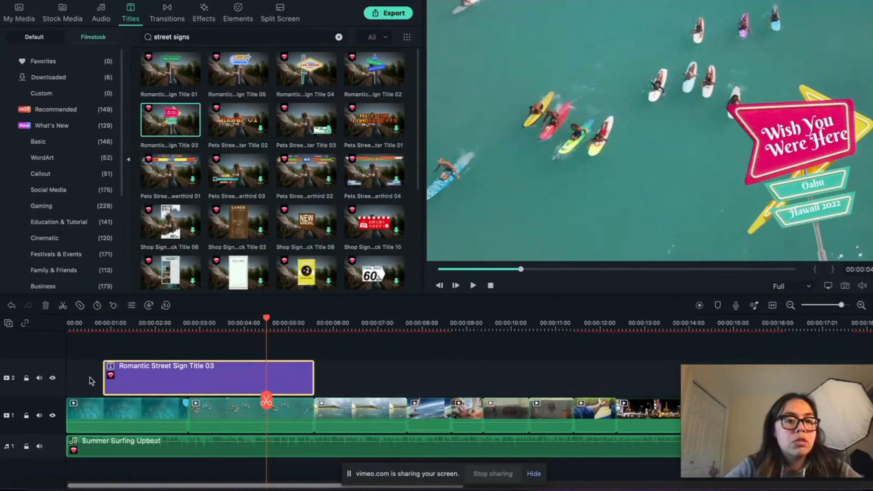
double_click(150, 378)
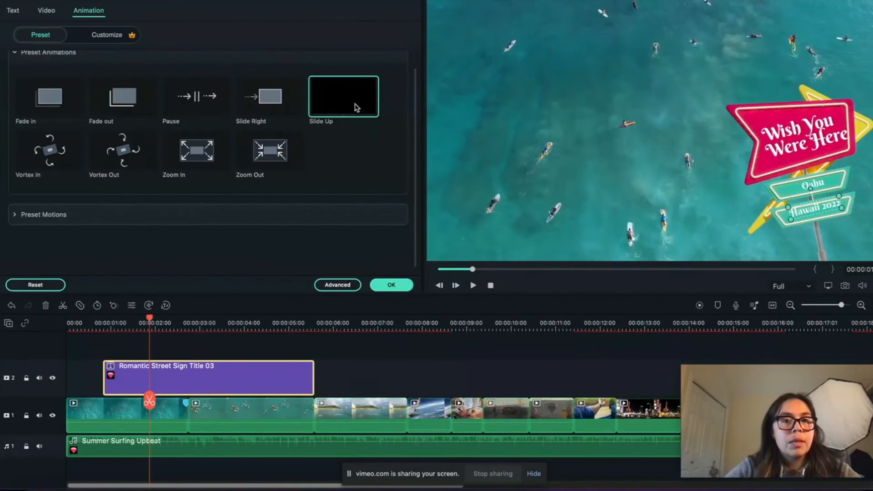
left_click(356, 107)
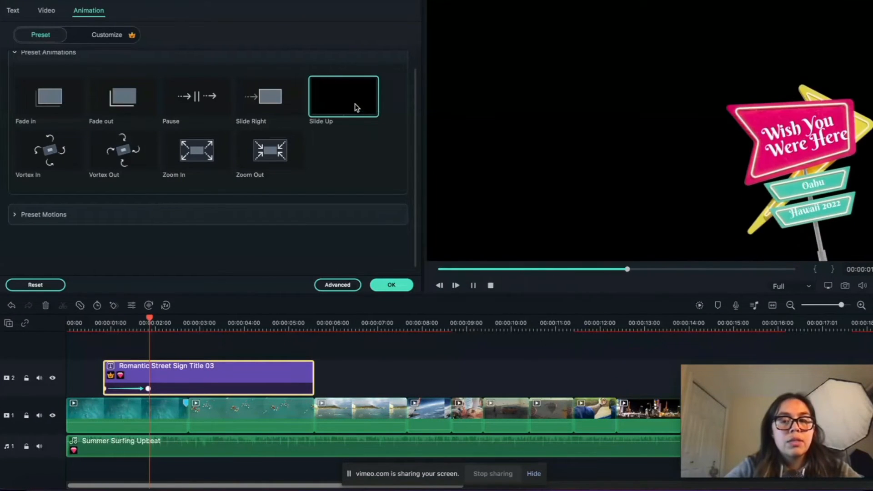
left_click(262, 107)
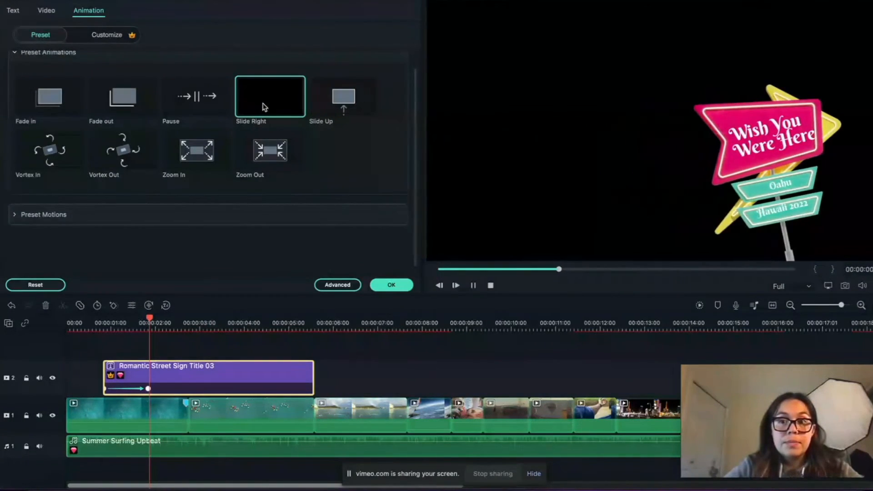
Play the timeline from the beginning of the street sign title to check its slide animation.
left_click(296, 362)
double_click(308, 374)
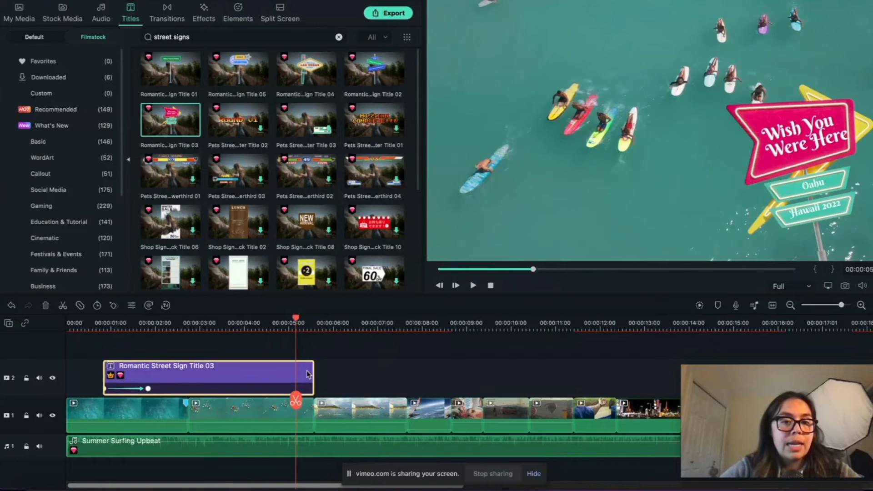
left_click(103, 352)
key("space")
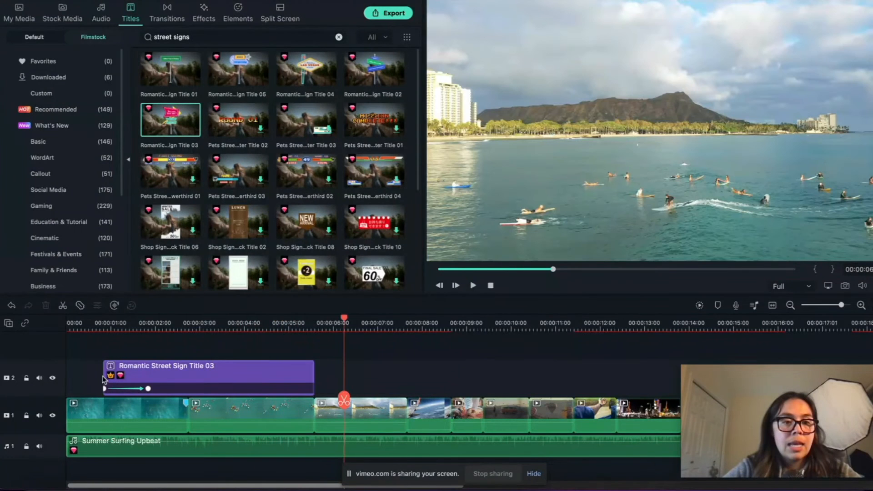
Trim the beginning of the street sign title to about 1.9 seconds and play the timeline from before it.
left_click_drag(103, 376, 150, 376)
left_click(126, 380)
key("space")
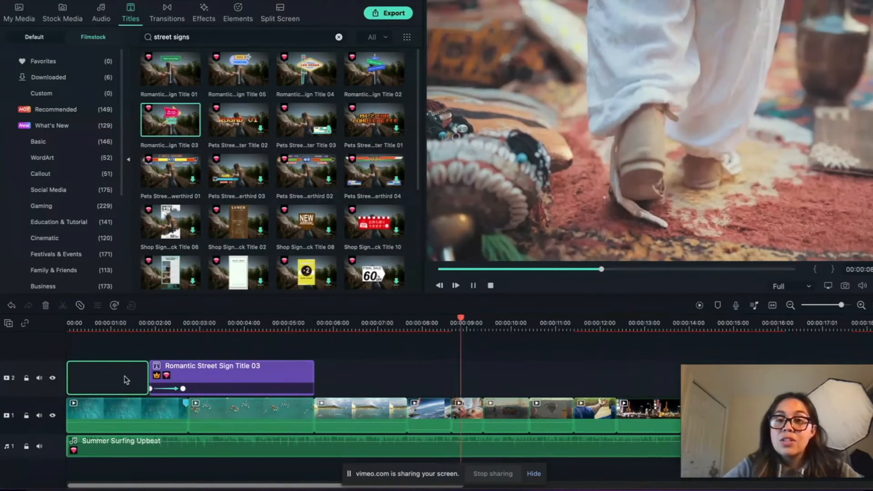
Play the timeline through to the Las Vegas night clip and pause at about 13 seconds.
scroll(517, 410, "right", 5)
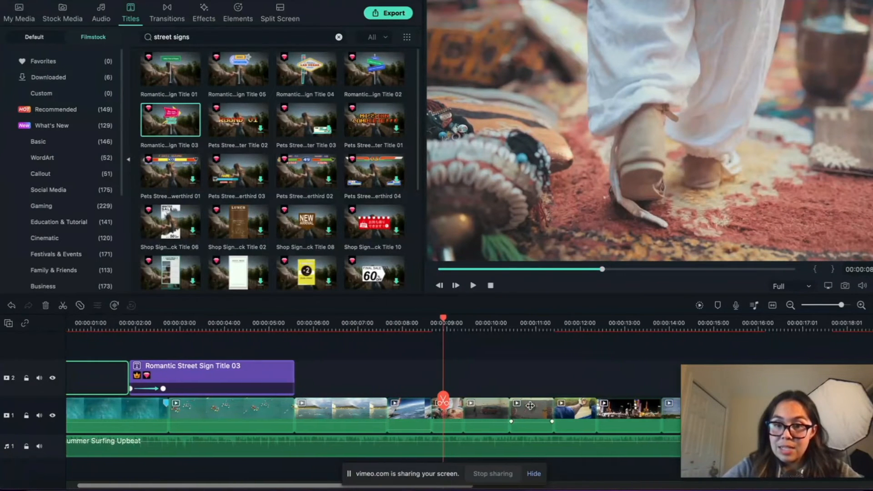
left_click(295, 364)
key("space")
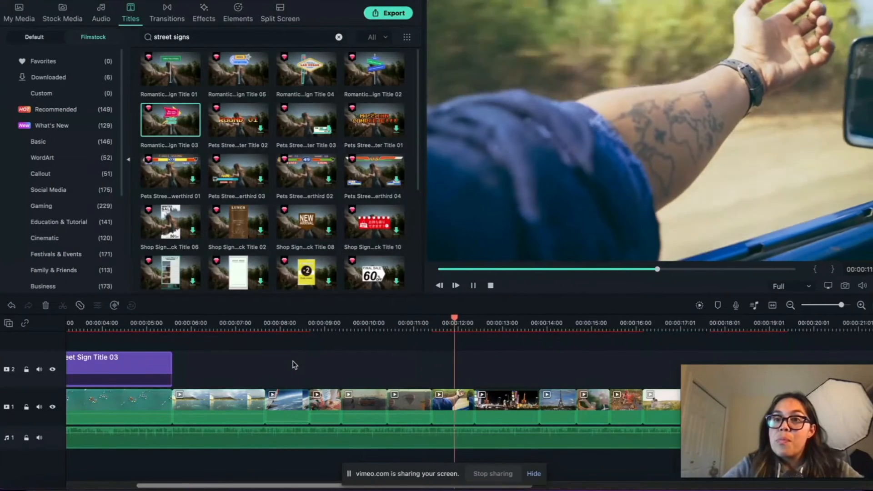
scroll(335, 364, "right", 3)
scroll(335, 364, "down", 1)
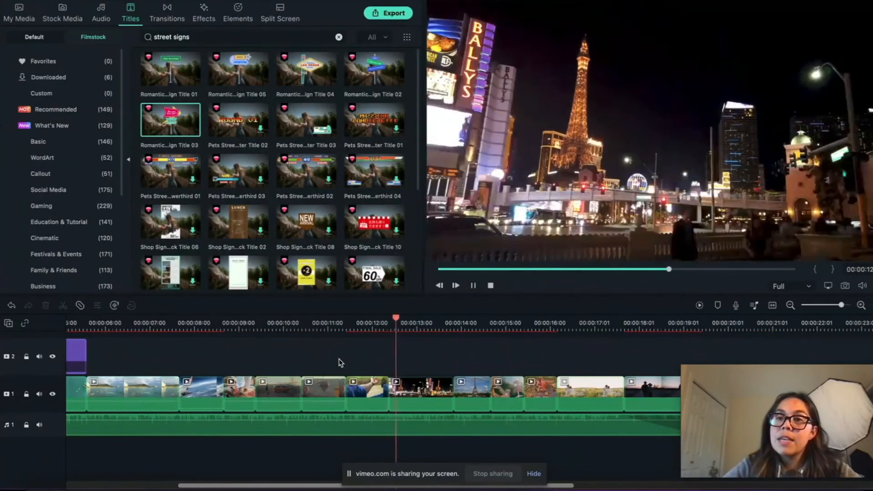
key("space")
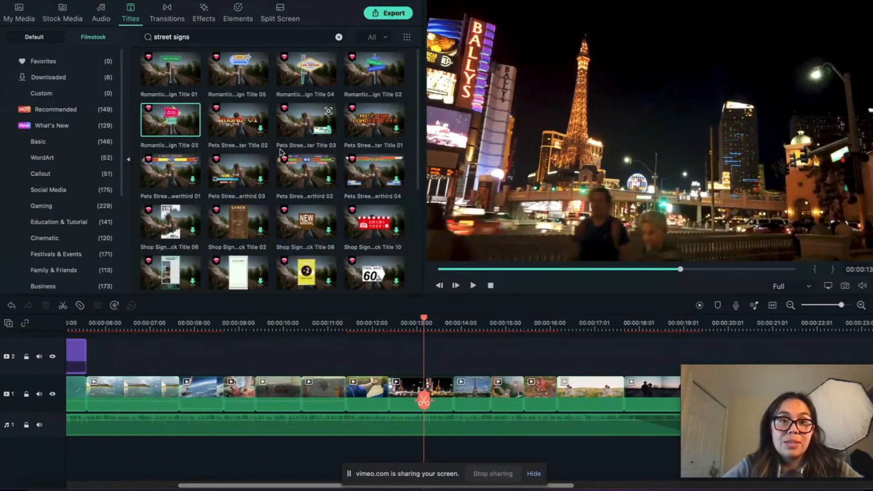
Preview the Las Vegas street sign title and add it above the Las Vegas night clip, matching the clip's length.
left_click(307, 74)
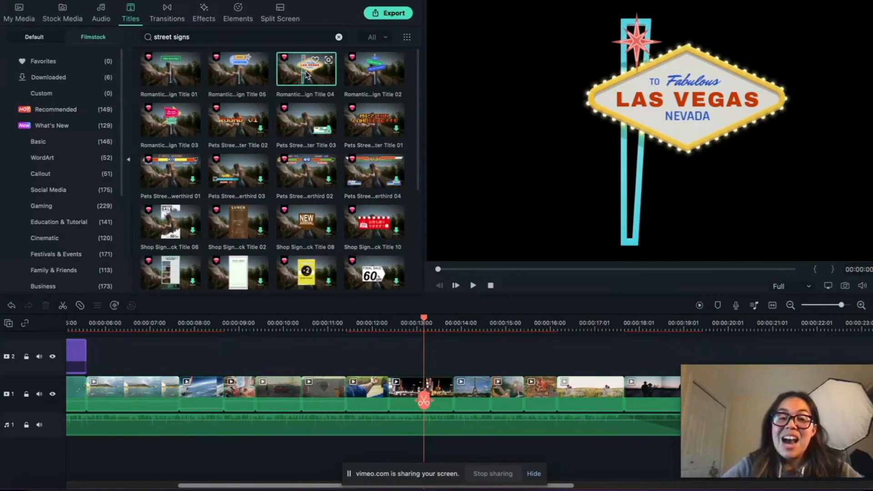
left_click_drag(307, 74, 454, 378)
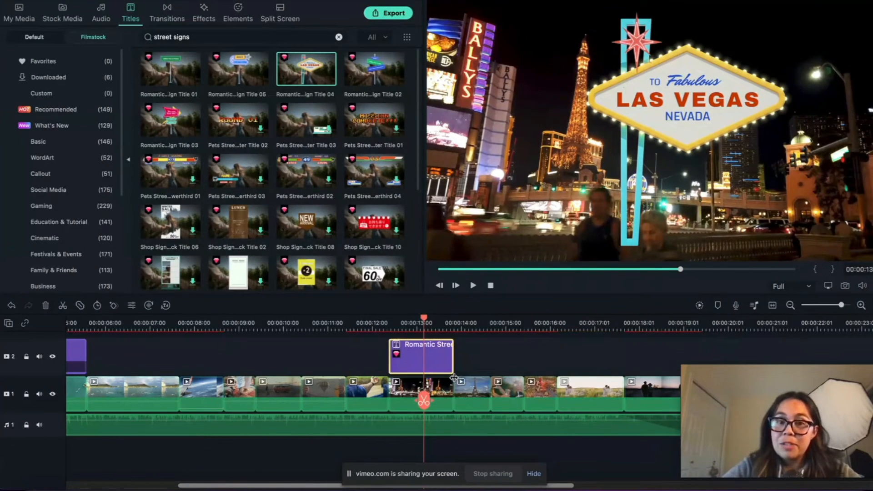
Apply the Vortex In preset animation to the Las Vegas sign title and adjust its texts, including the "Welcome To" line.
double_click(436, 356)
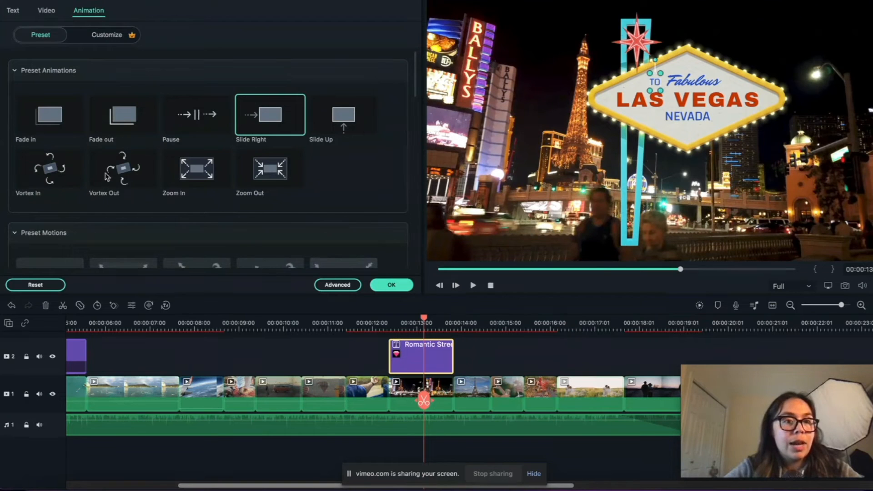
left_click(45, 168)
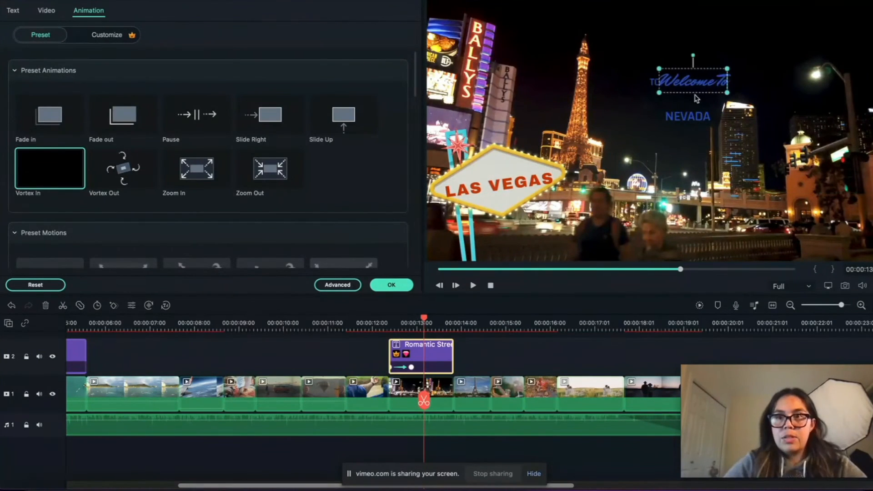
left_click(732, 140)
left_click(654, 82)
left_click(637, 119)
Play the timeline from just before the Las Vegas sign title, and return to the beginning to review the whole video.
left_click(360, 350)
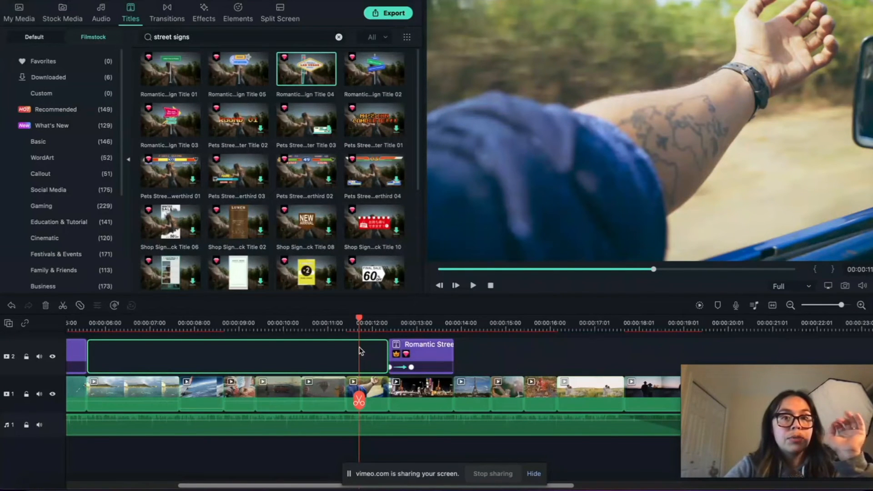
key("space")
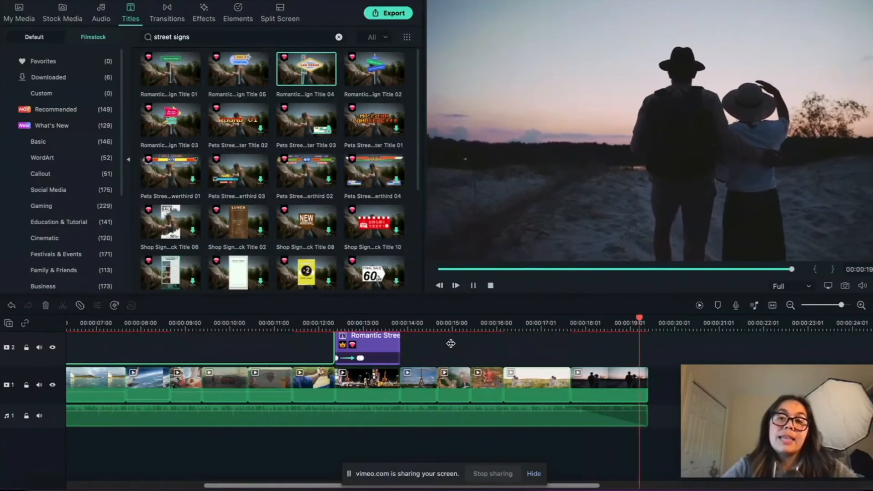
key("super+minus")
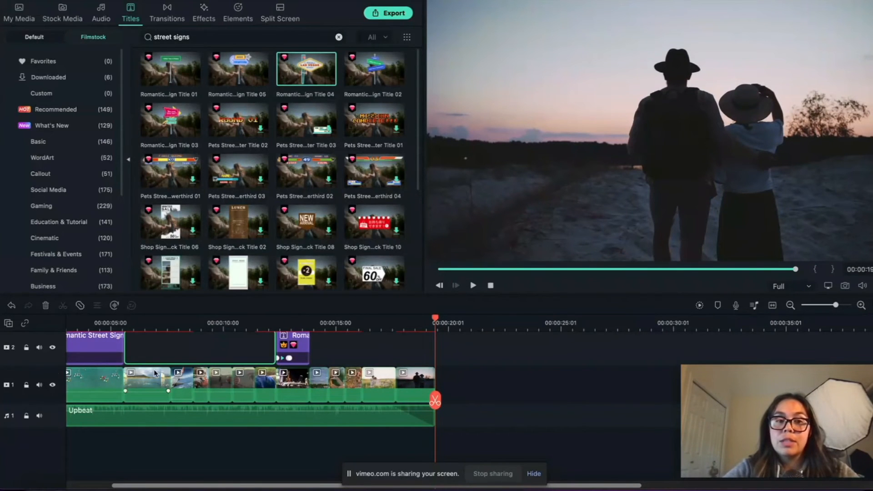
scroll(151, 372, "left", 3)
scroll(153, 372, "up", 3)
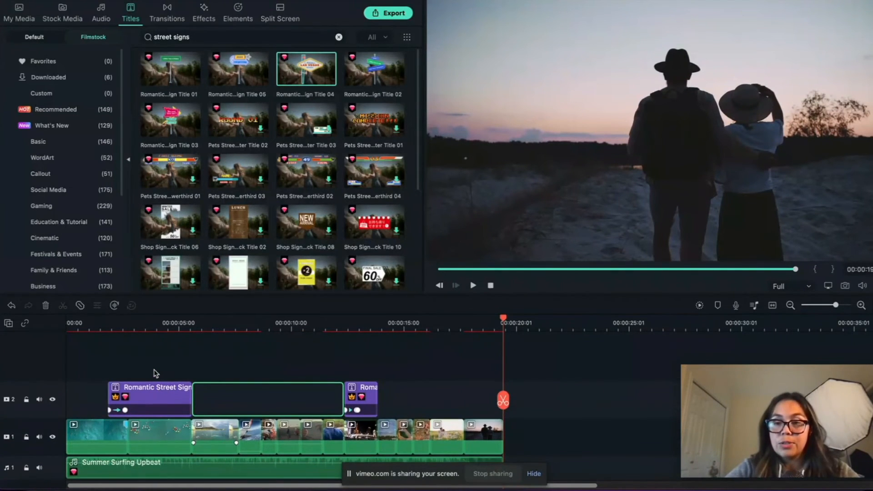
left_click(66, 317)
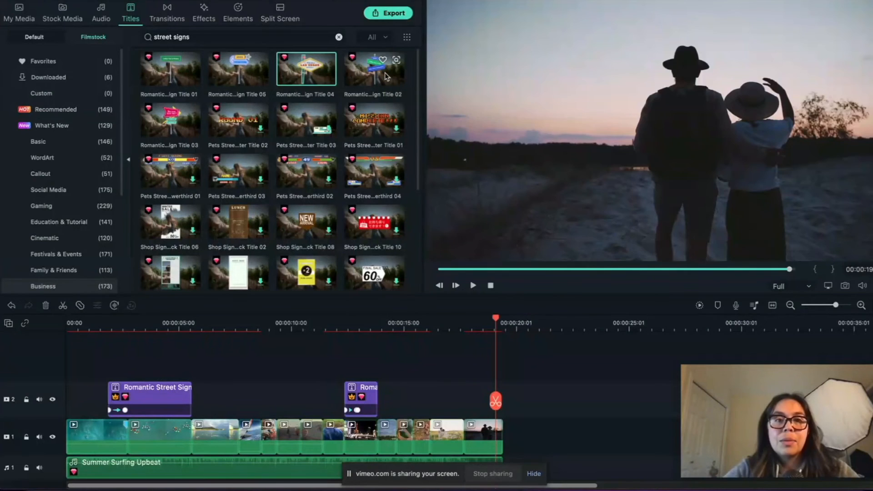
Add Romantic Street Sign Title 02 above the closing clip of the couple at sunset, on the same track as the other titles.
left_click(386, 77)
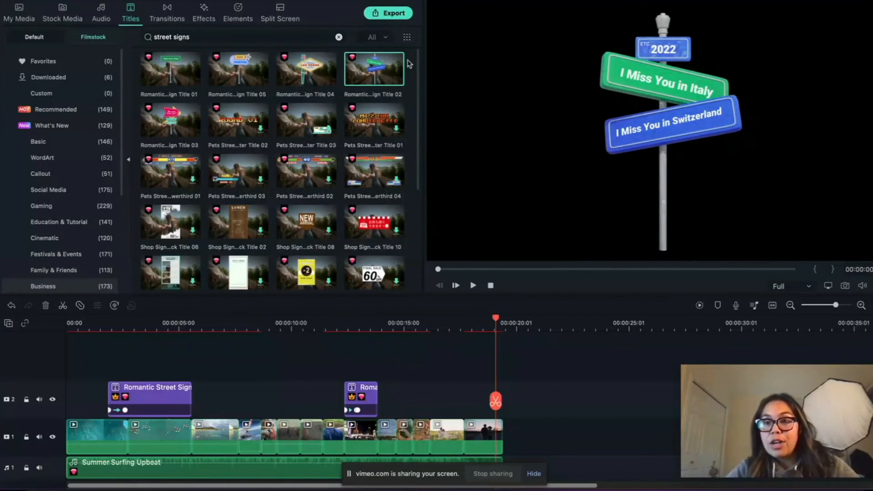
left_click_drag(356, 76, 467, 382)
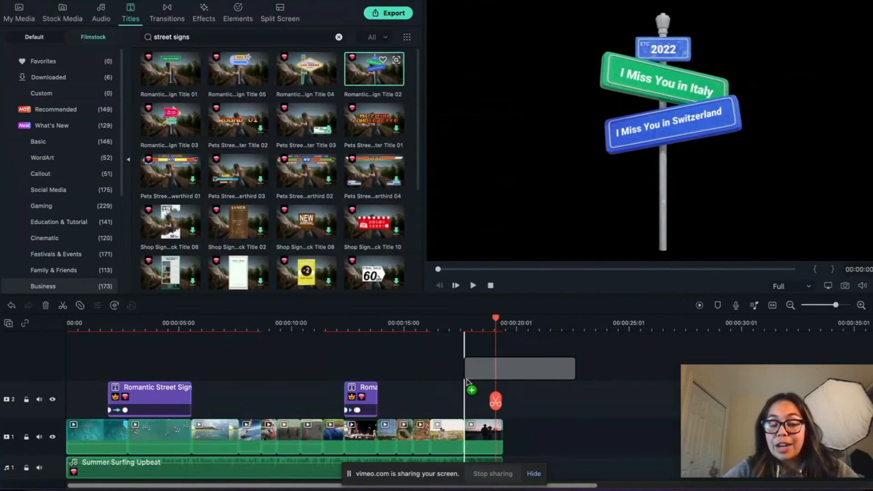
left_click_drag(612, 421, 562, 390)
Customise the closing sign's texts as "Subscribe" and "And Follow Us On Our Next Adventure" on two lines, with the sign beside the couple.
double_click(549, 376)
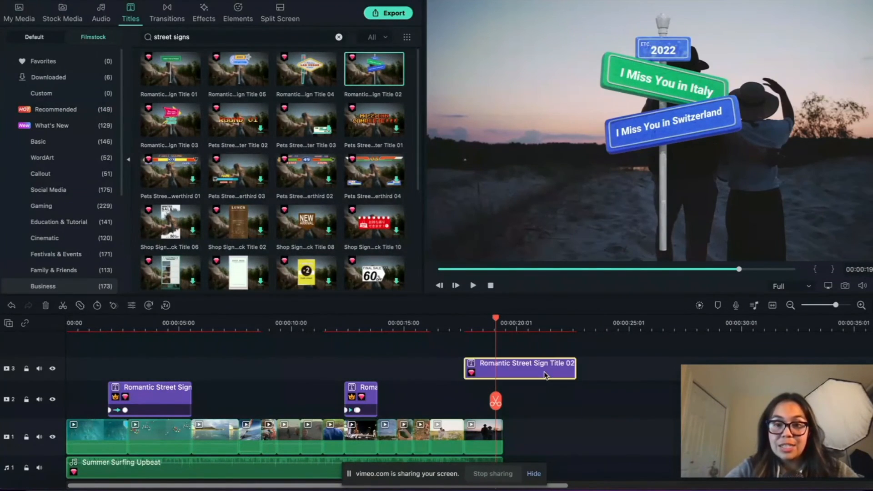
left_click(682, 122)
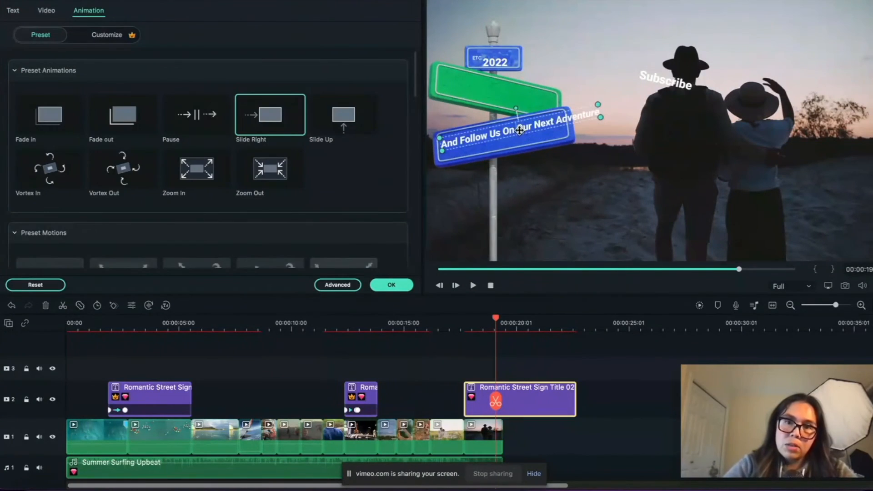
left_click(13, 10)
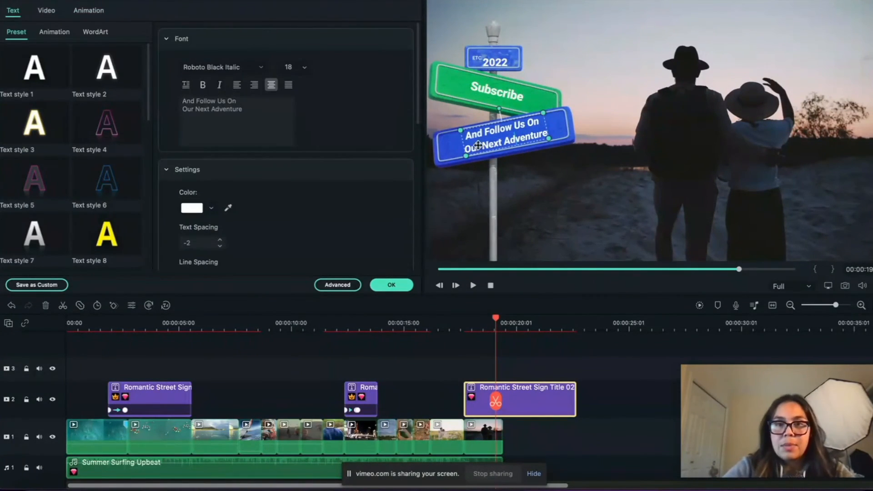
left_click(46, 10)
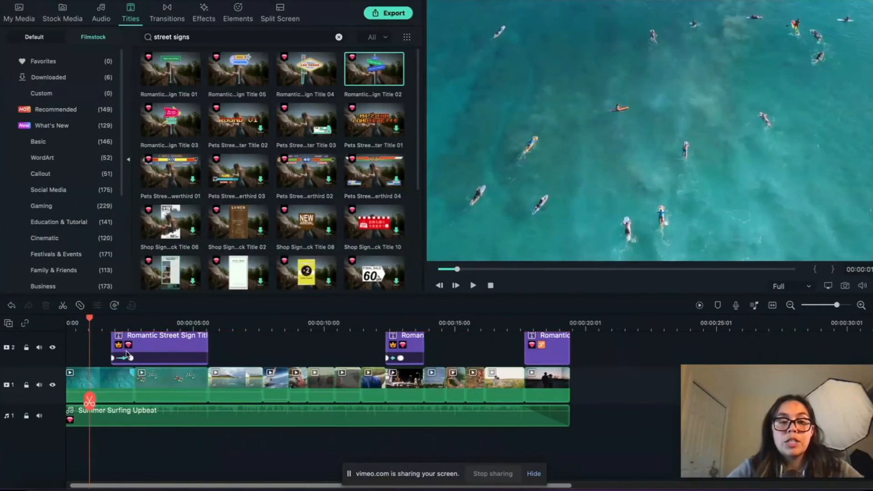
Play the video from the beginning of the timeline to review all the street sign titles.
scroll(93, 336, "up", 5)
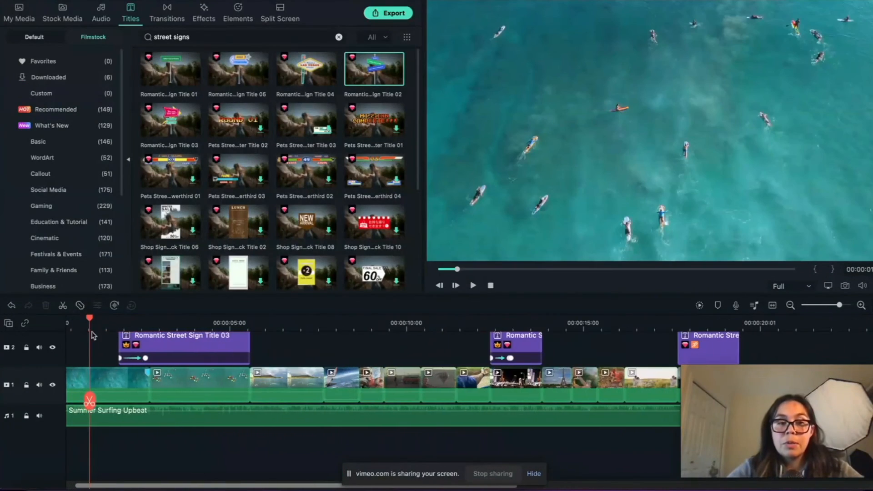
left_click_drag(91, 321, 62, 320)
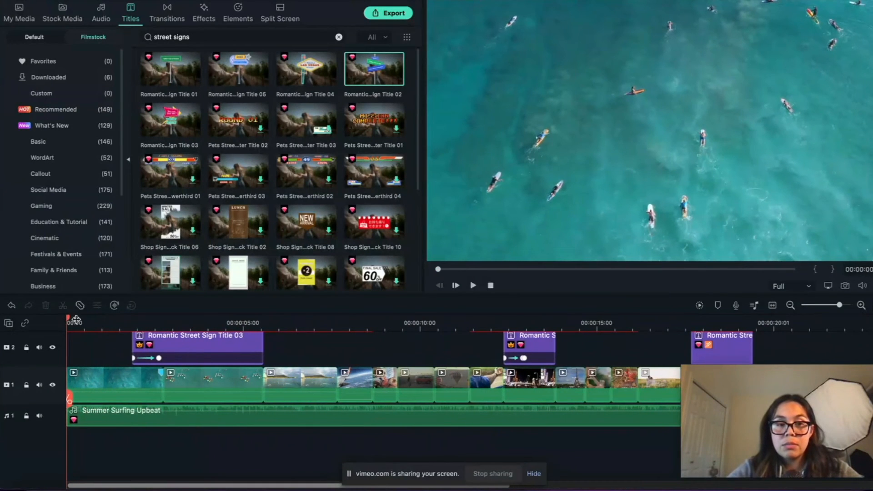
scroll(68, 320, "up", 2)
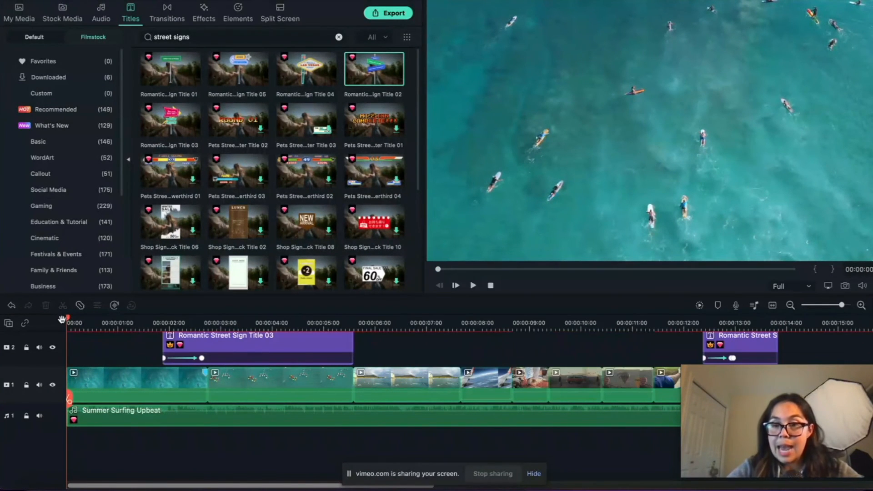
key("space")
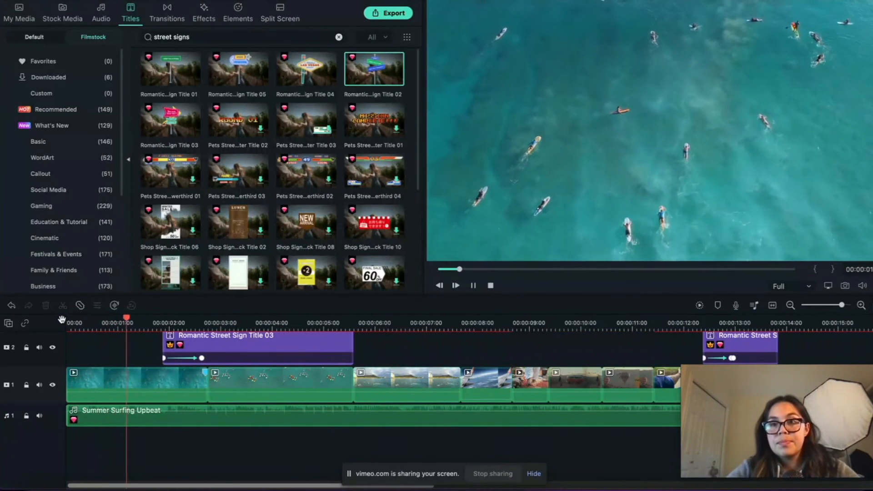